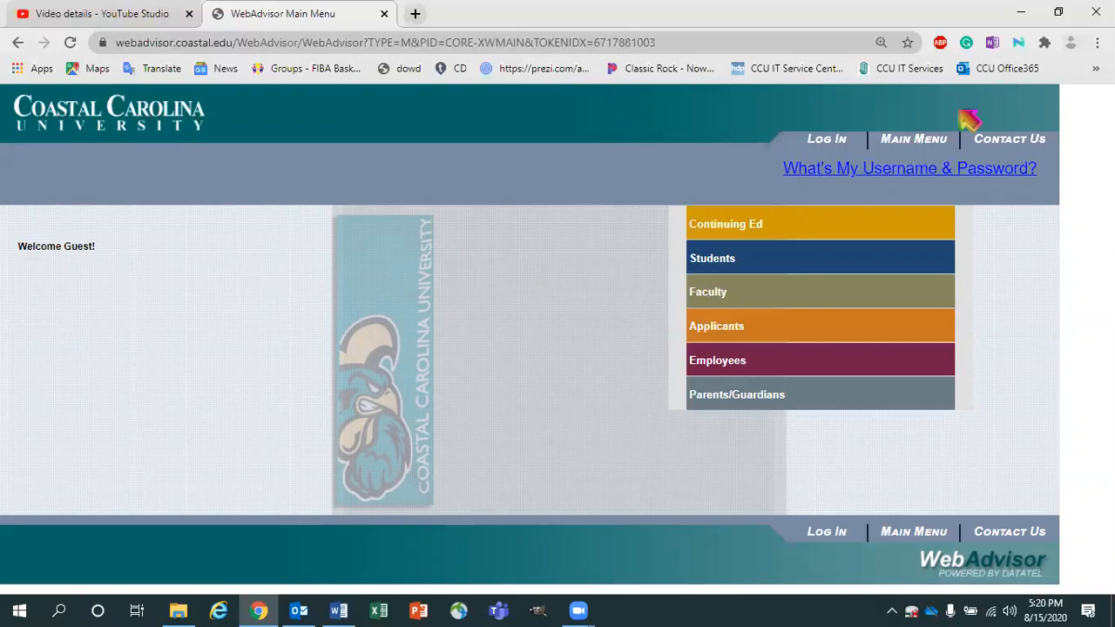
mouse_move(97, 22)
left_mouse_down()
mouse_move(179, 54)
mouse_move(250, 61)
left_mouse_up()
key("ctrl+z")
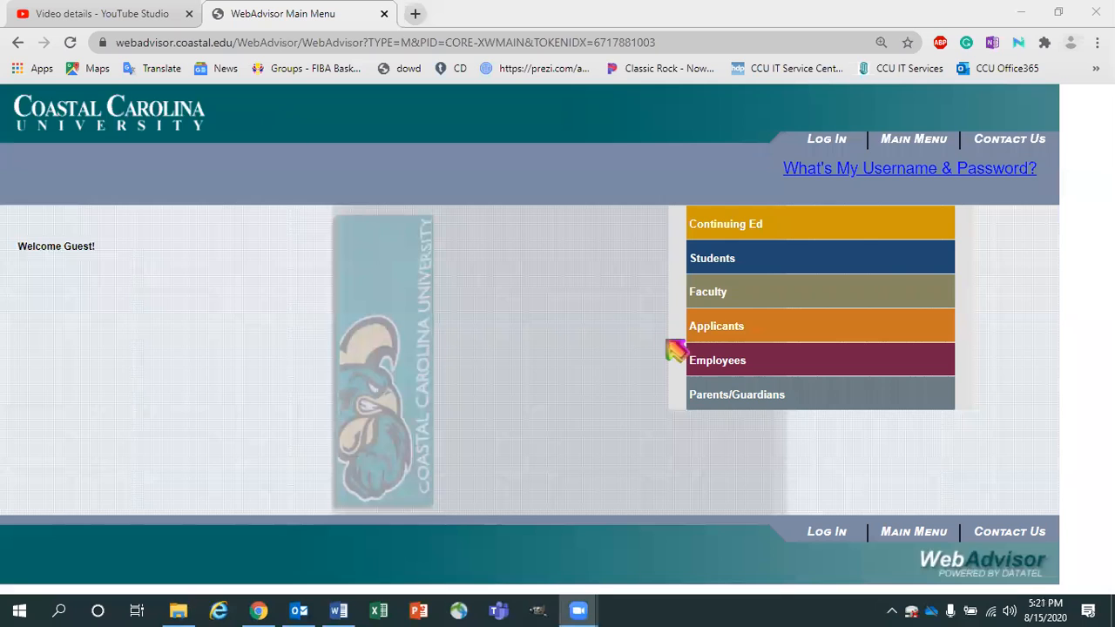
Log in to WebAdvisor and open the Faculty menu down to its Communication section
left_click(839, 144)
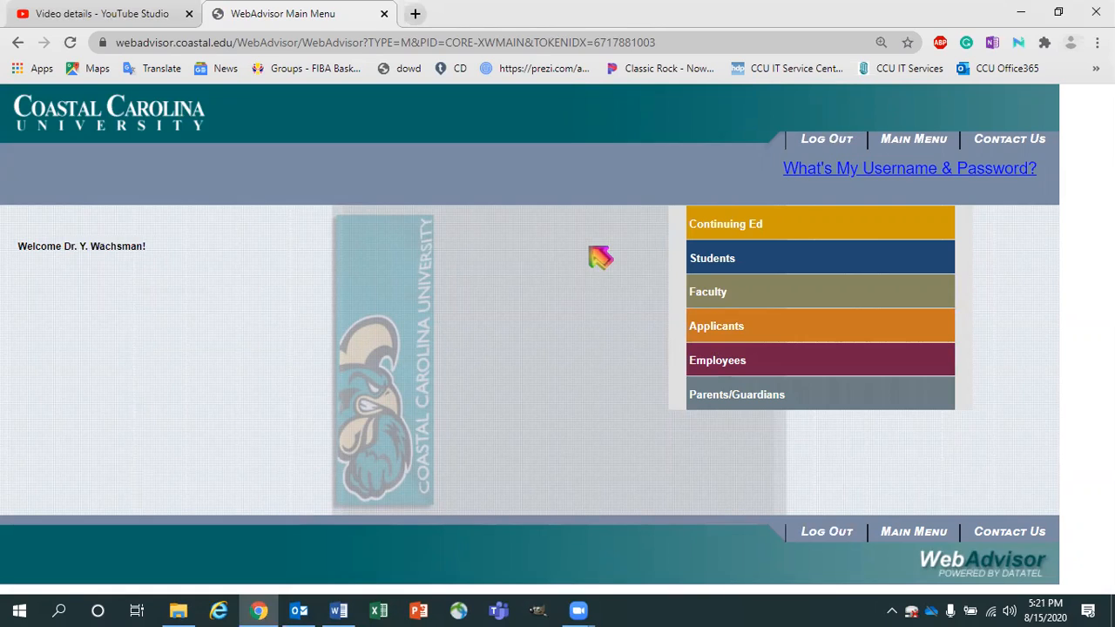
left_click(739, 297)
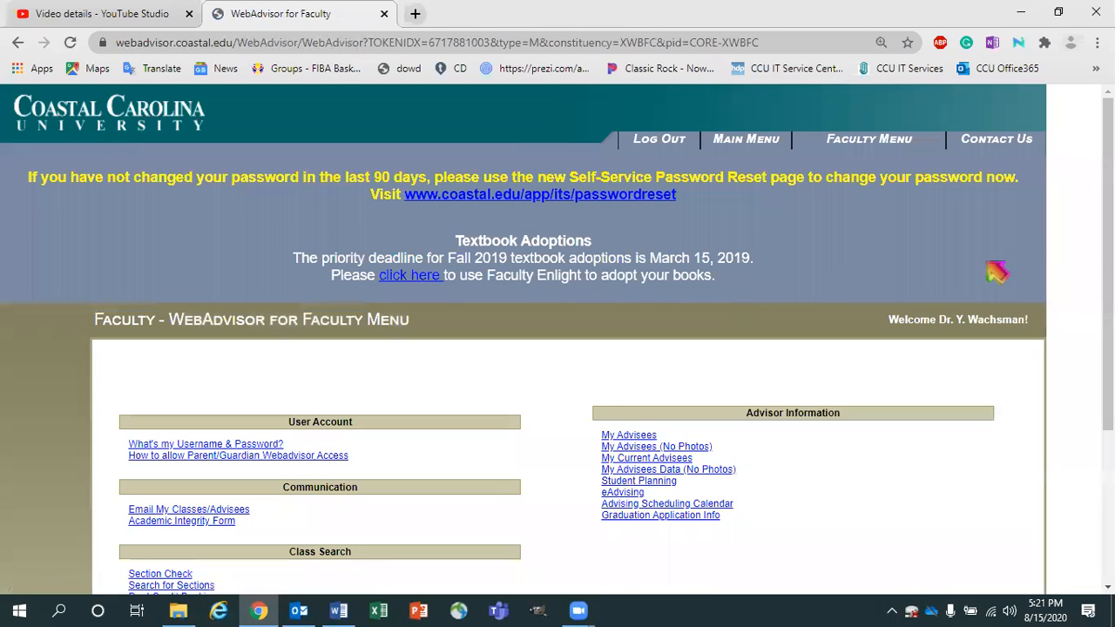
scroll(558, 337, "down", 2)
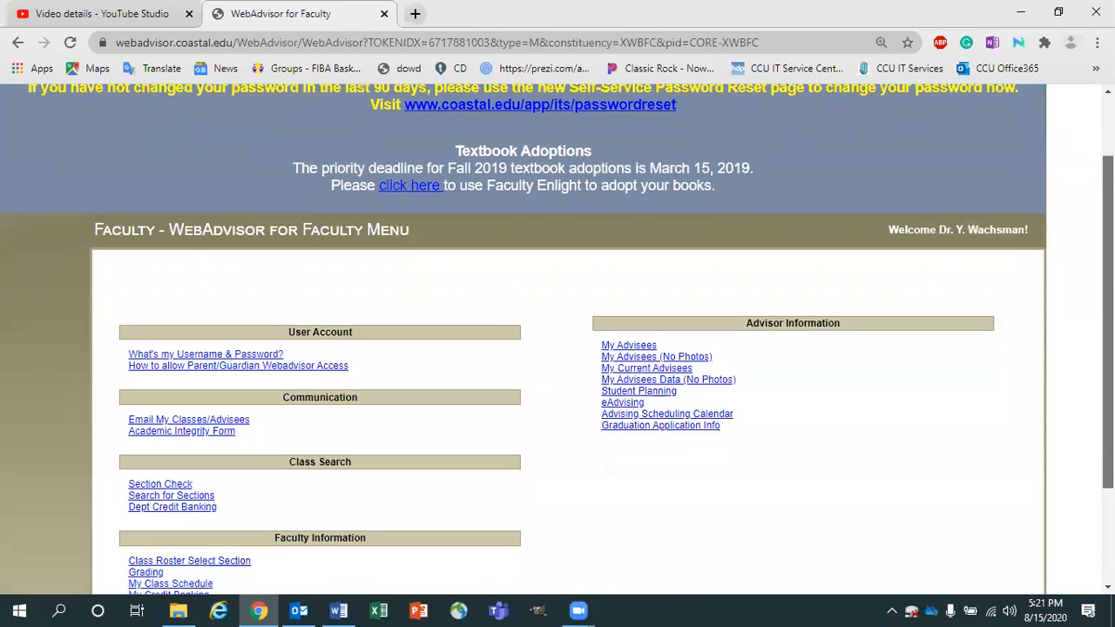
scroll(558, 348, "down", 1)
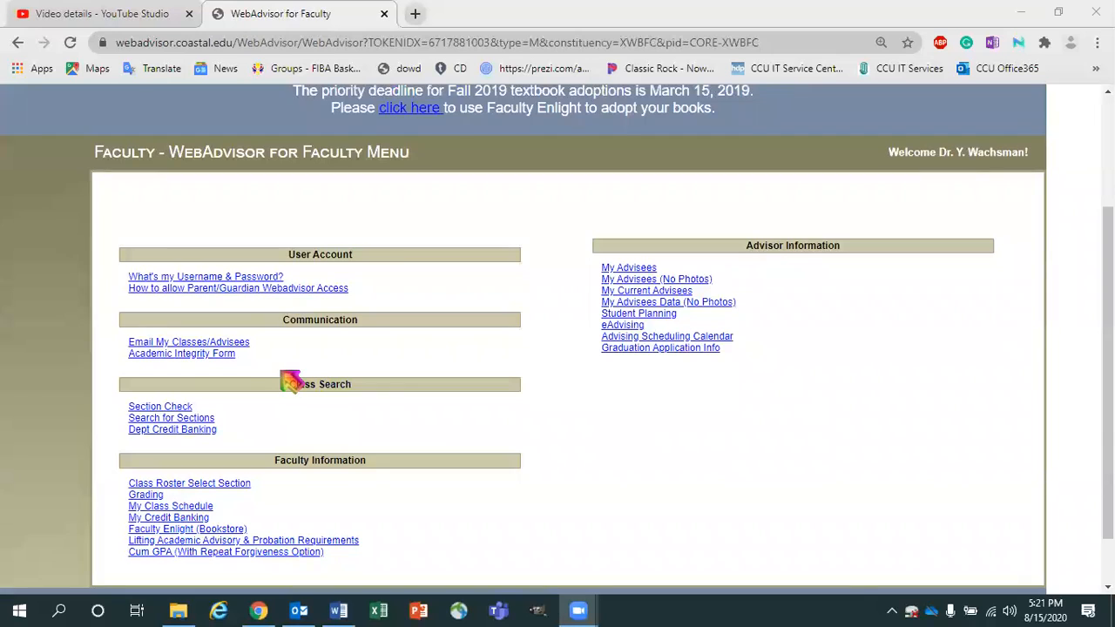
left_click(354, 341)
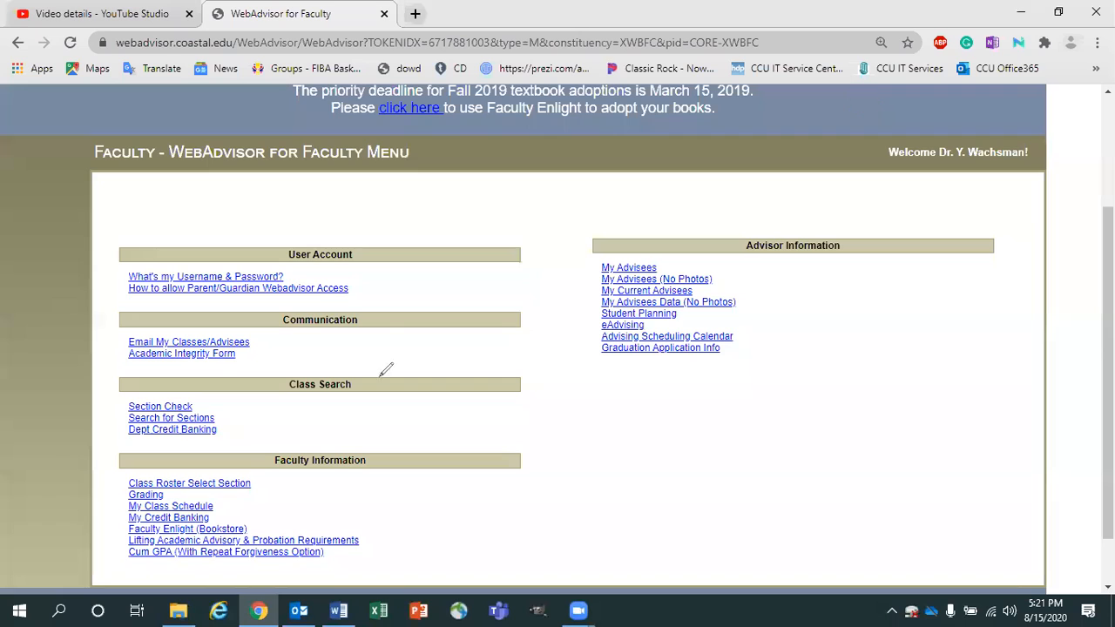
mouse_move(362, 340)
left_mouse_down()
mouse_move(267, 341)
mouse_move(283, 329)
mouse_move(267, 342)
mouse_move(279, 355)
left_mouse_up()
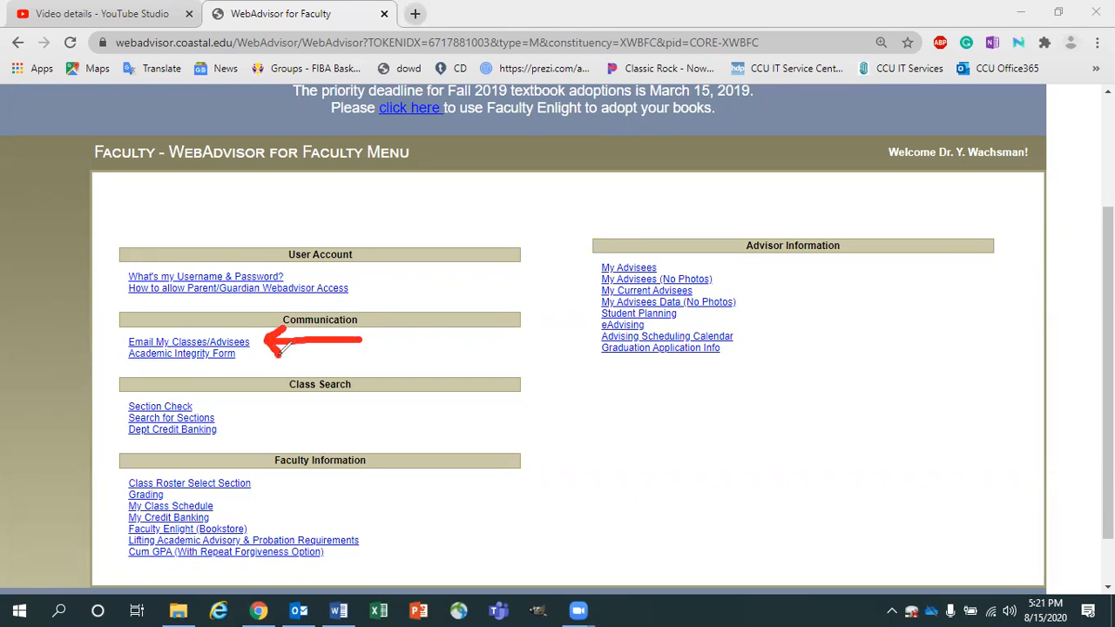
key("ctrl+z")
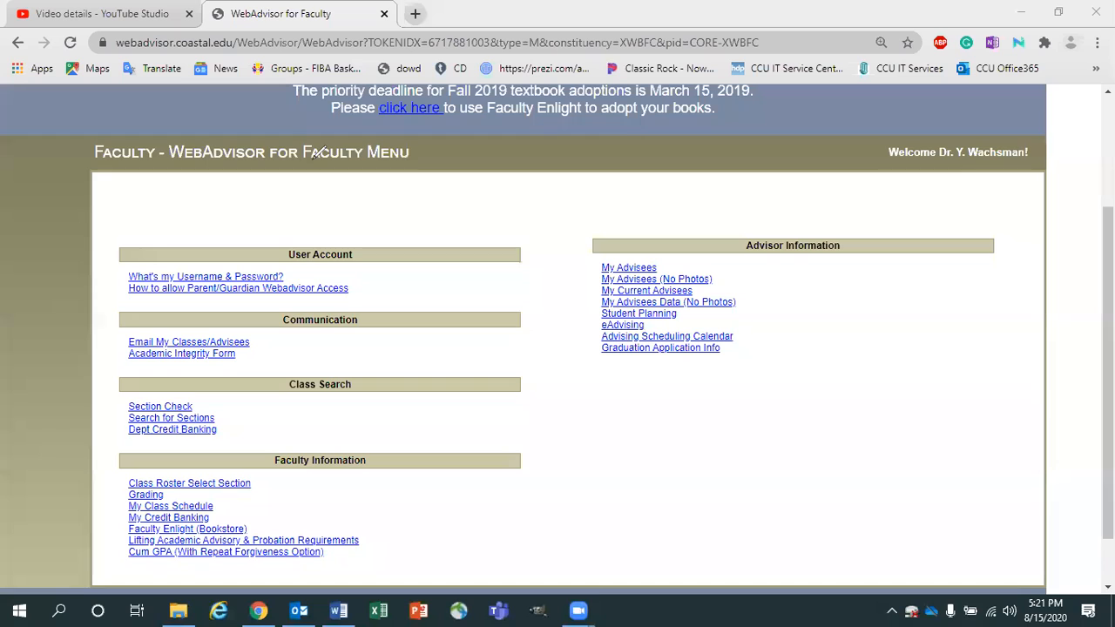
Open Email My Classes/Advisees and submit the request for the Fall Semester 2020 term
left_click(228, 344)
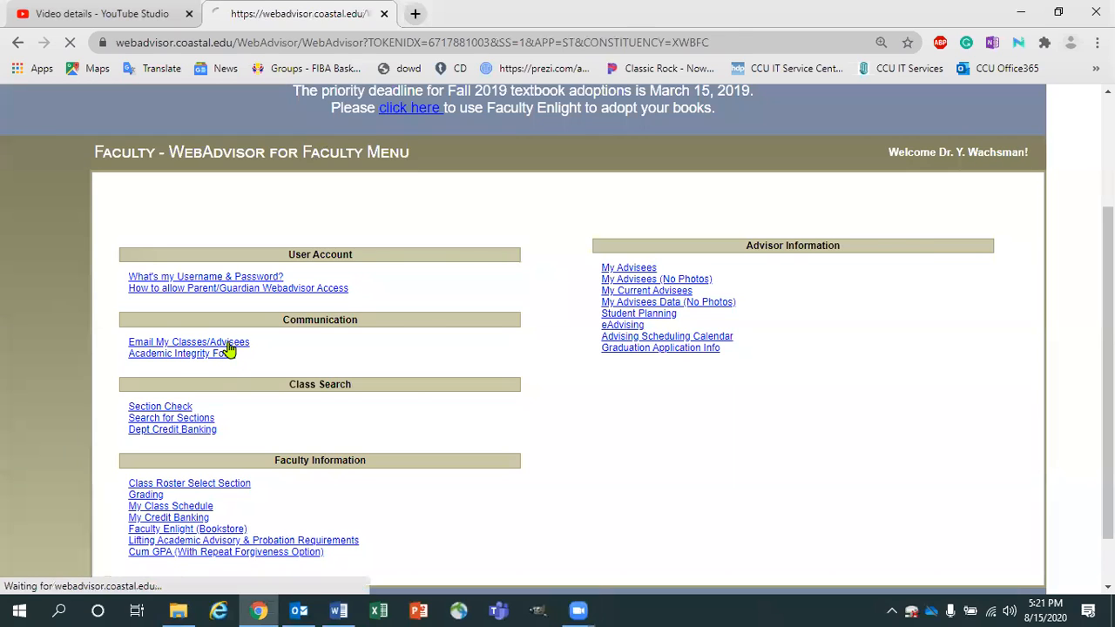
left_click(334, 282)
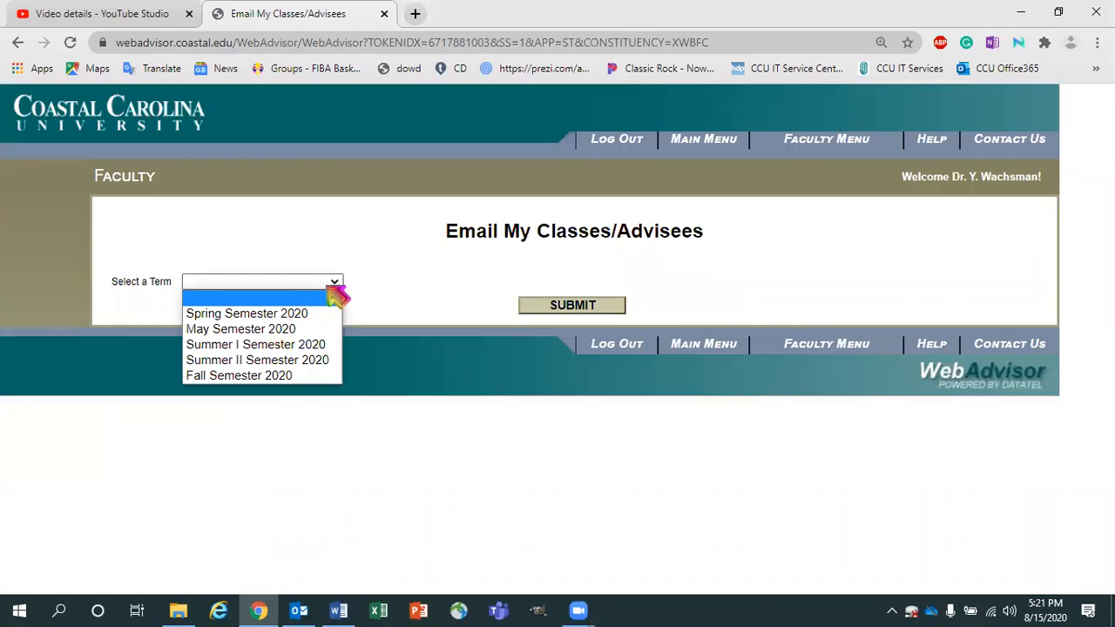
left_click(294, 380)
left_click(572, 310)
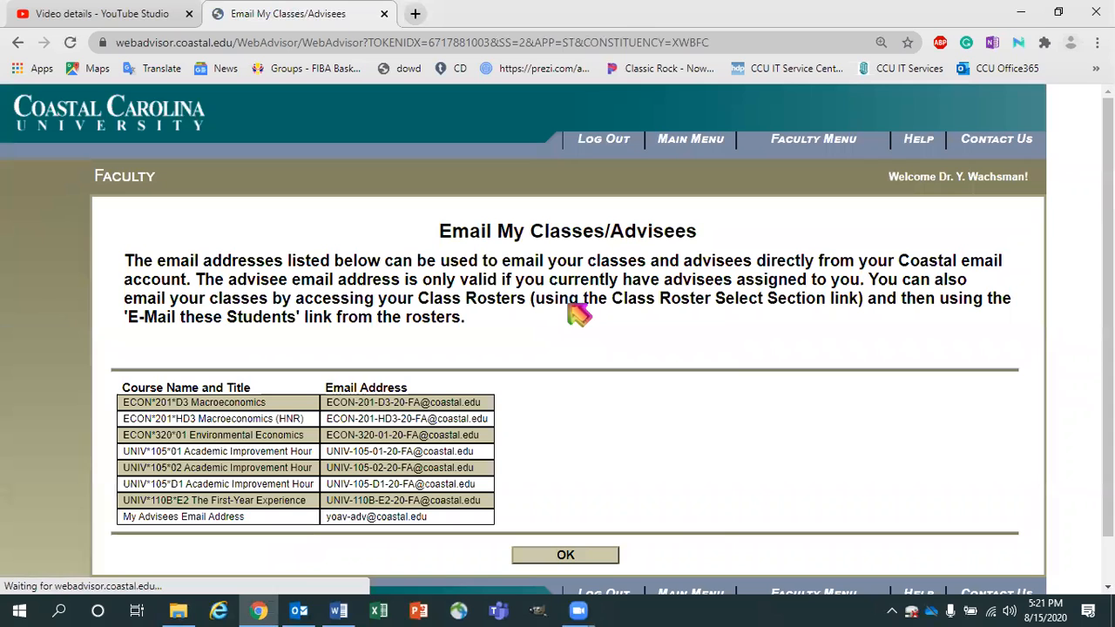
Enlarge the page to 150% and copy the class email address of ECON*320*01 Environmental Economics
scroll(558, 340, "down", 2)
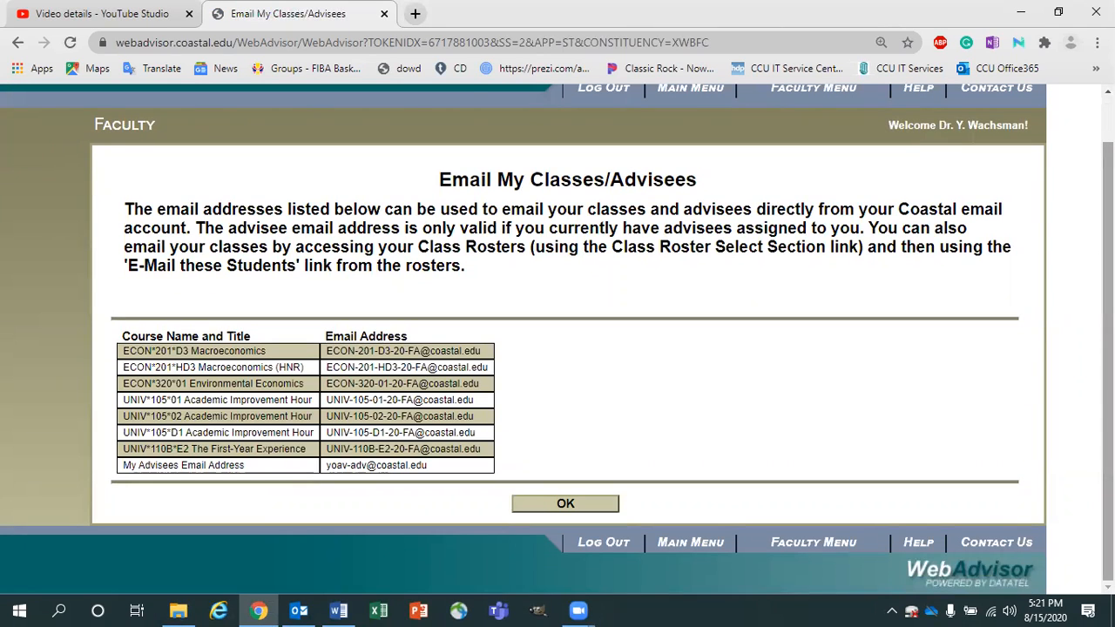
key("ctrl+plus")
key("ctrl+plus")
key("ctrl+plus")
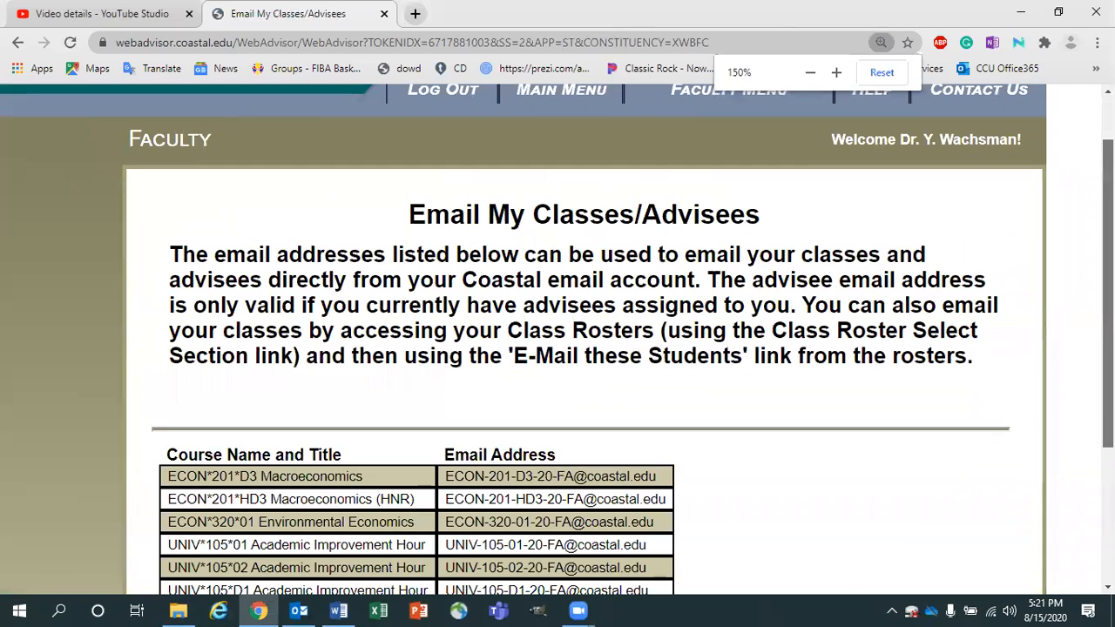
scroll(558, 339, "down", 2)
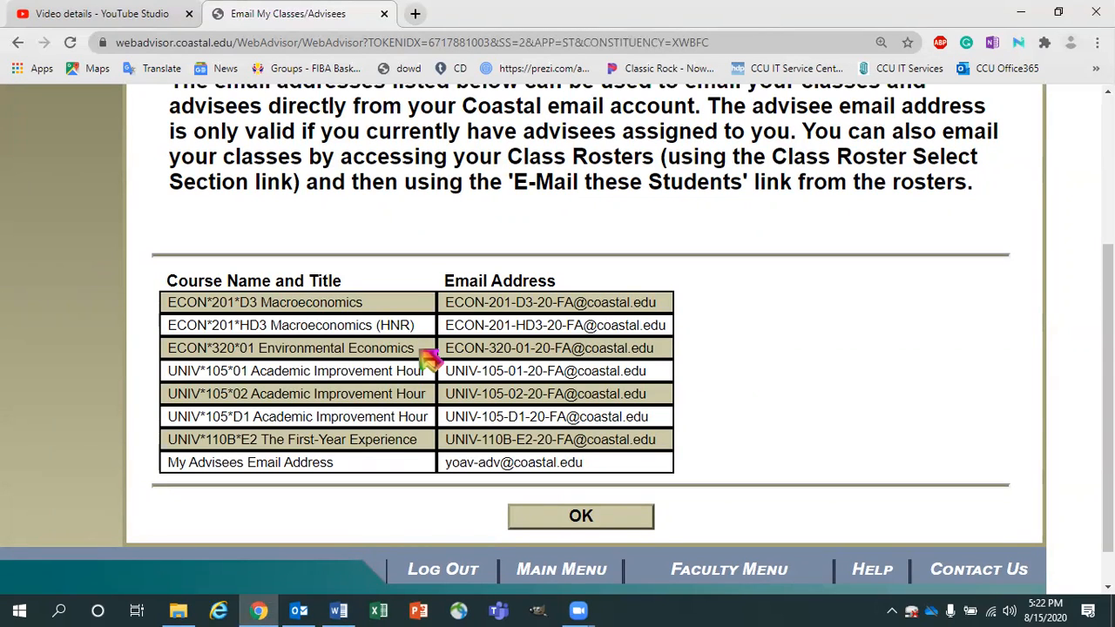
left_click_drag(667, 357, 454, 350)
key("ctrl+c")
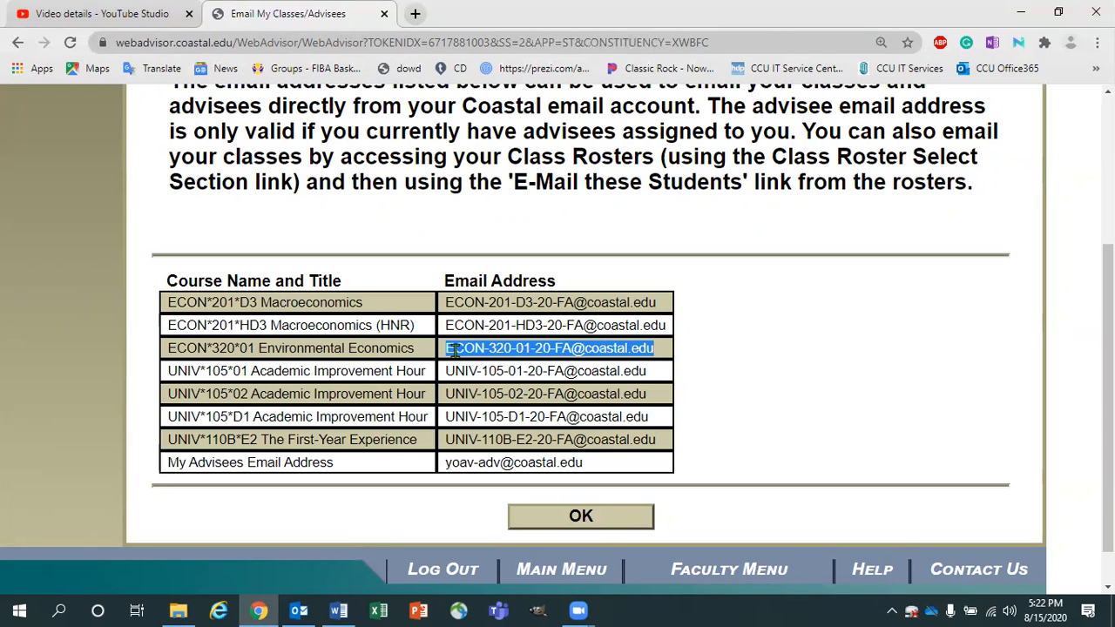
right_click(467, 351)
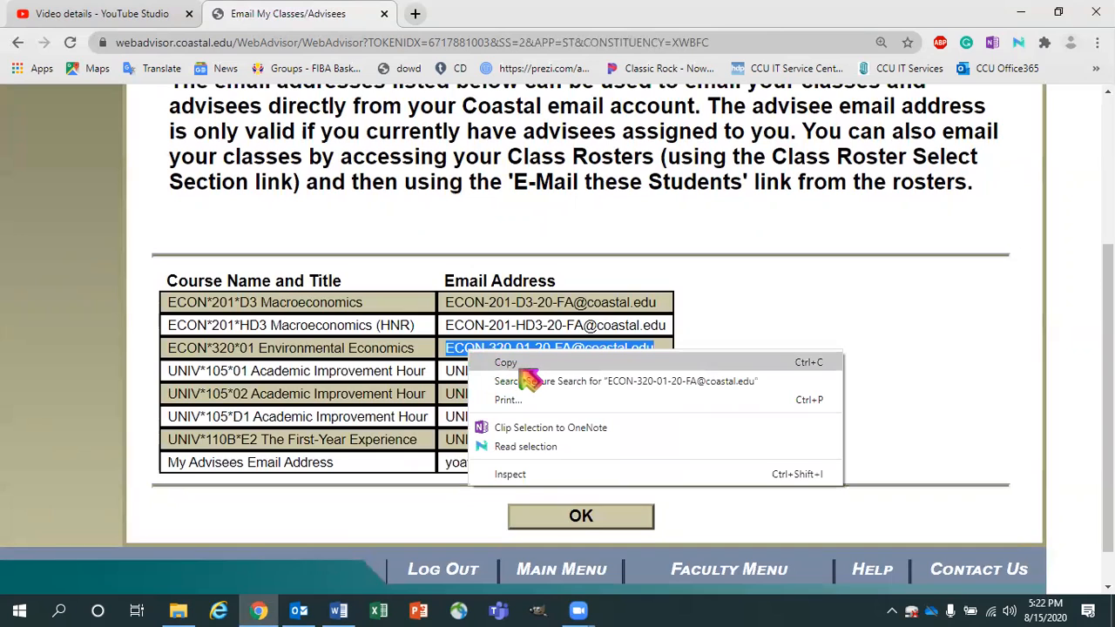
left_click(519, 366)
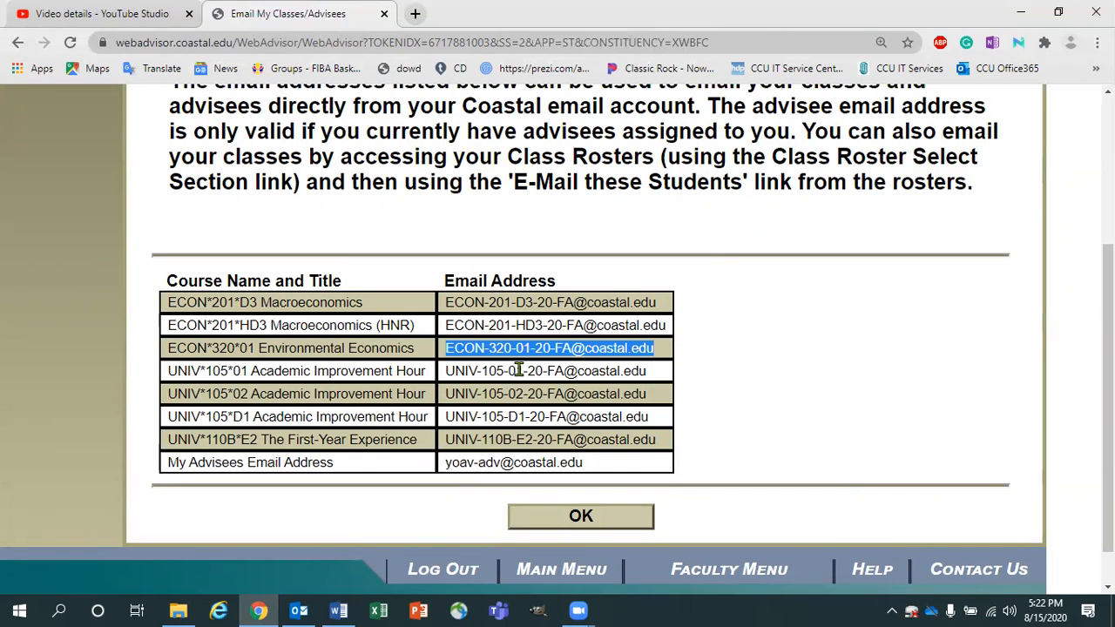
Switch to Outlook and paste the copied class email address as the recipient of a new message
left_click(307, 611)
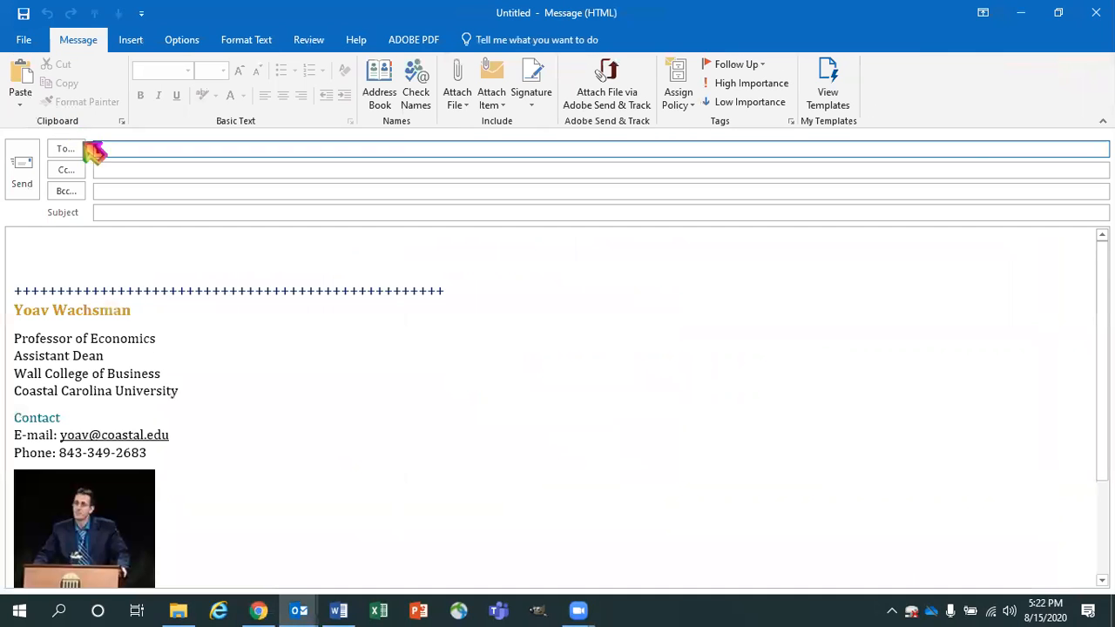
key("ctrl+v")
left_click(122, 172)
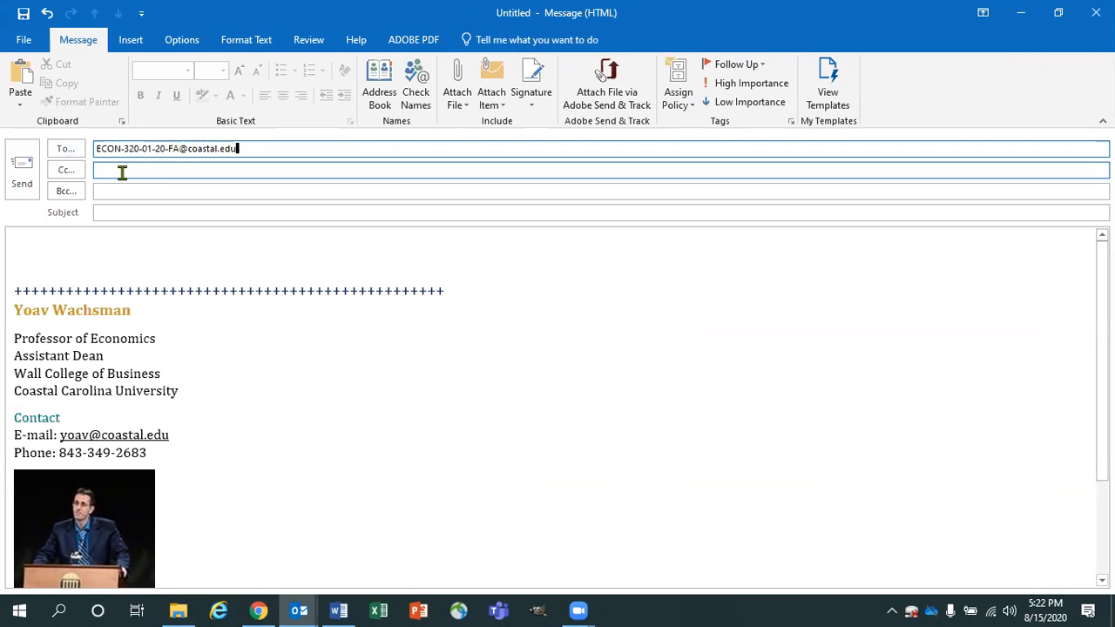
Give the email the subject "Our First Class" and the body text "Message"
left_click(108, 210)
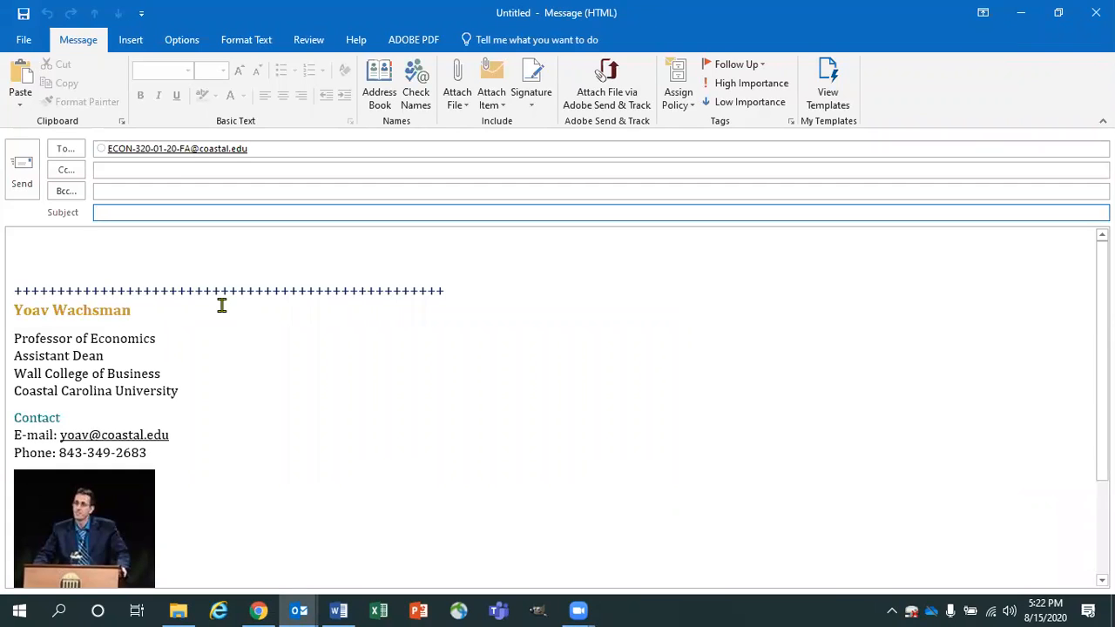
type("Our First Class")
left_click(162, 245)
type("Message")
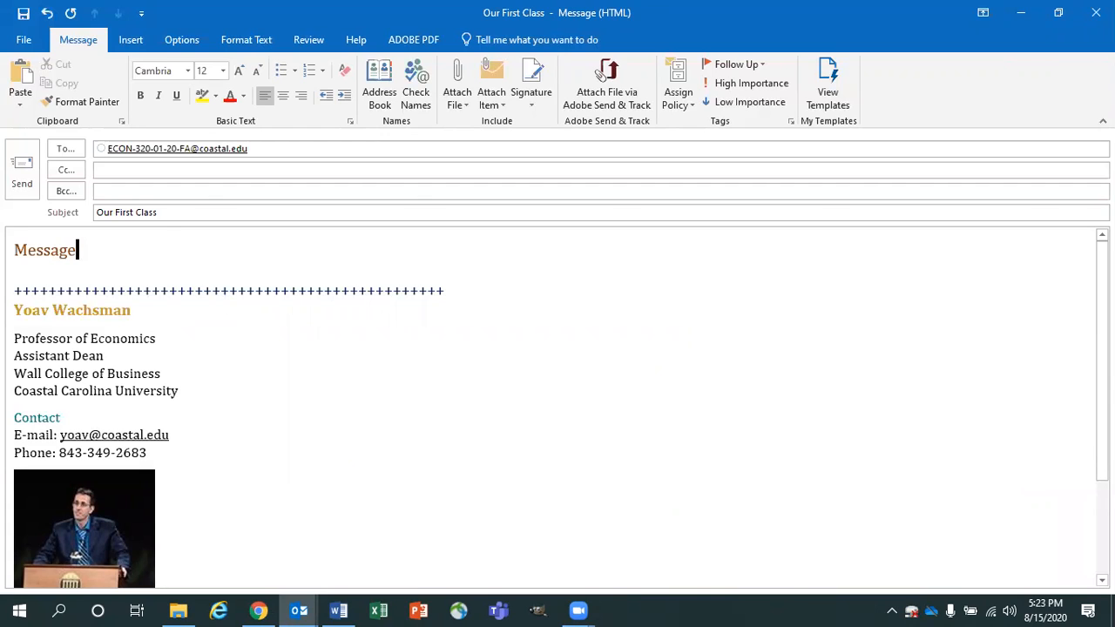
Replace the email's recipient by entering "EC" and choosing the suggested class address for ECON-201-D1-20-S2
left_click(266, 150)
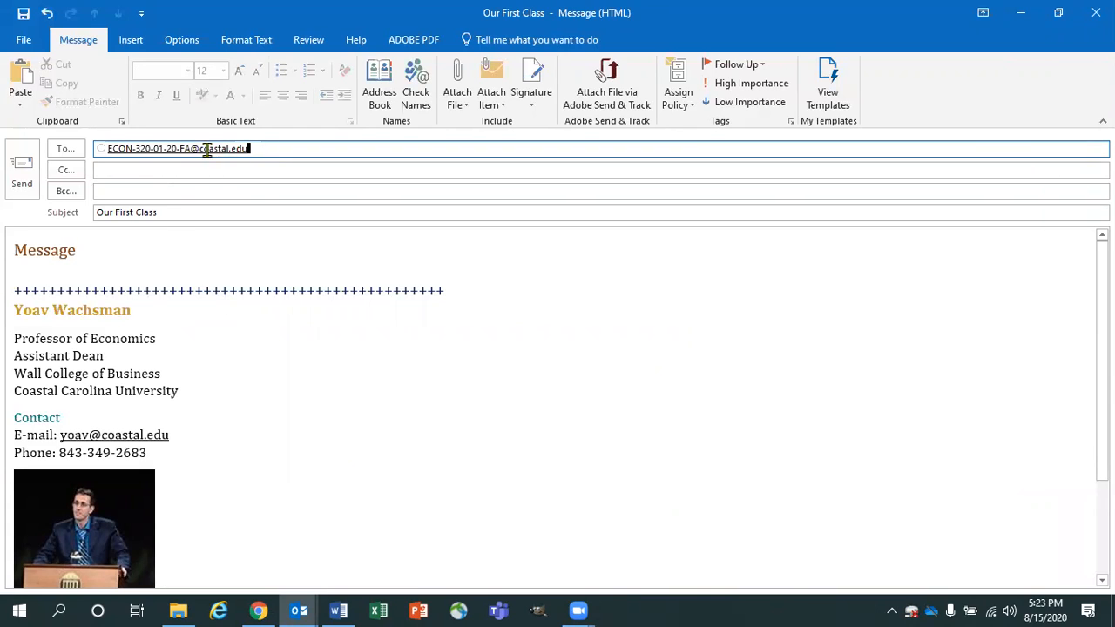
left_click_drag(207, 150, 94, 153)
key("BackSpace")
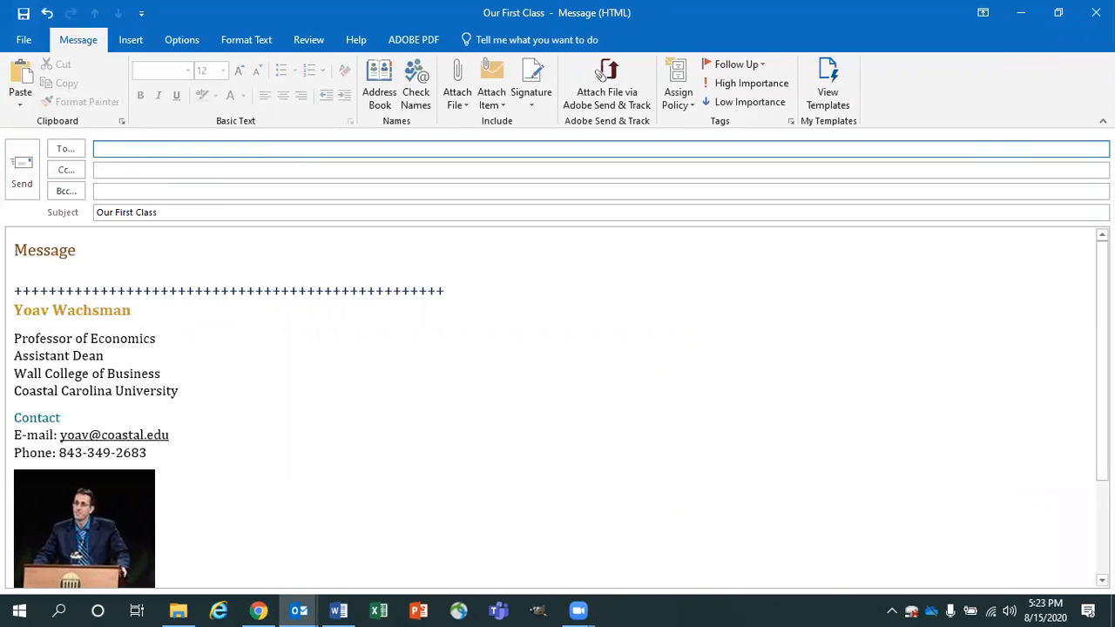
type("EC")
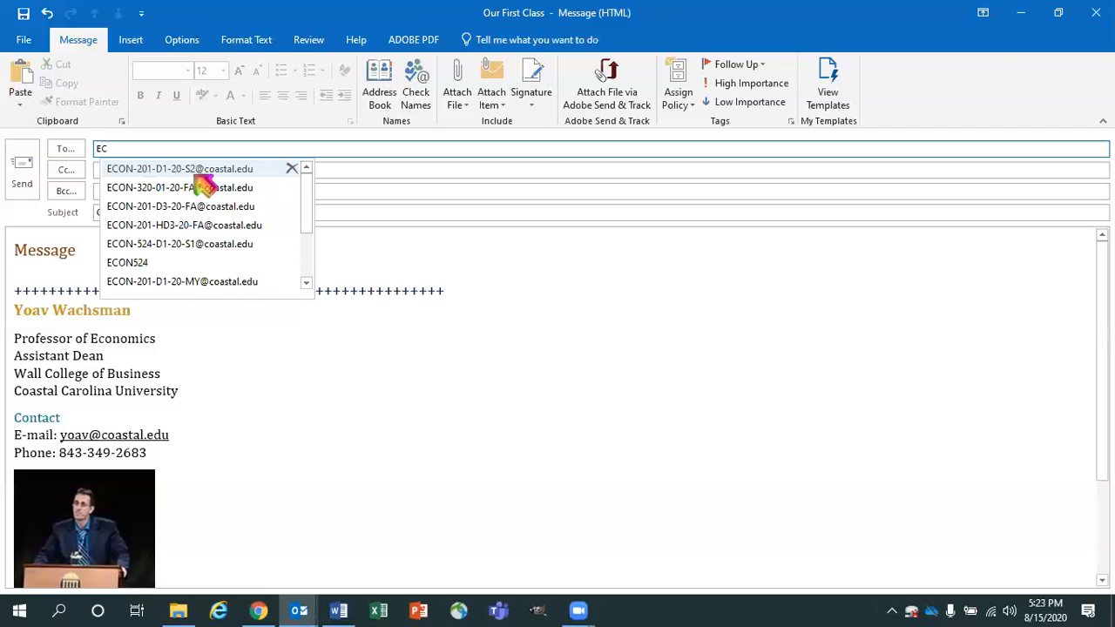
left_click(236, 169)
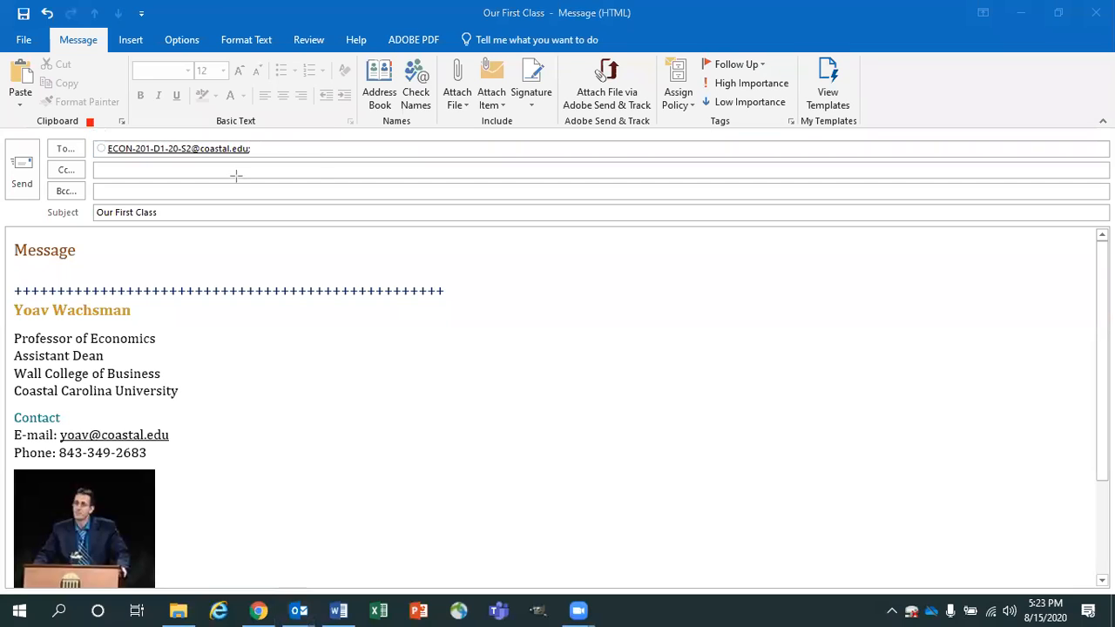
left_click_drag(88, 121, 315, 176)
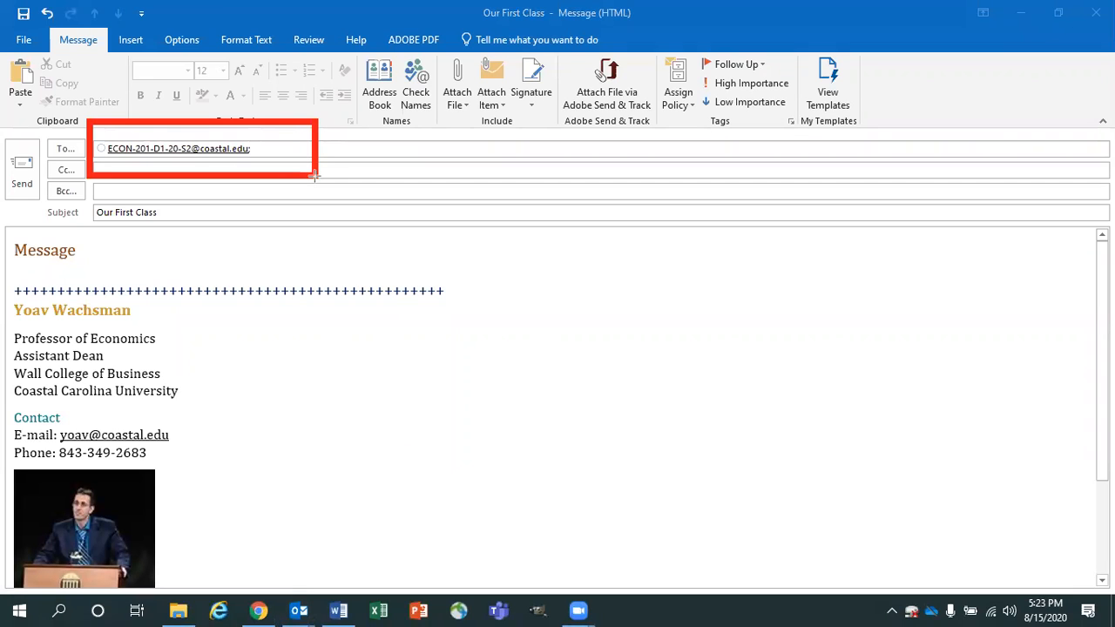
key("Escape")
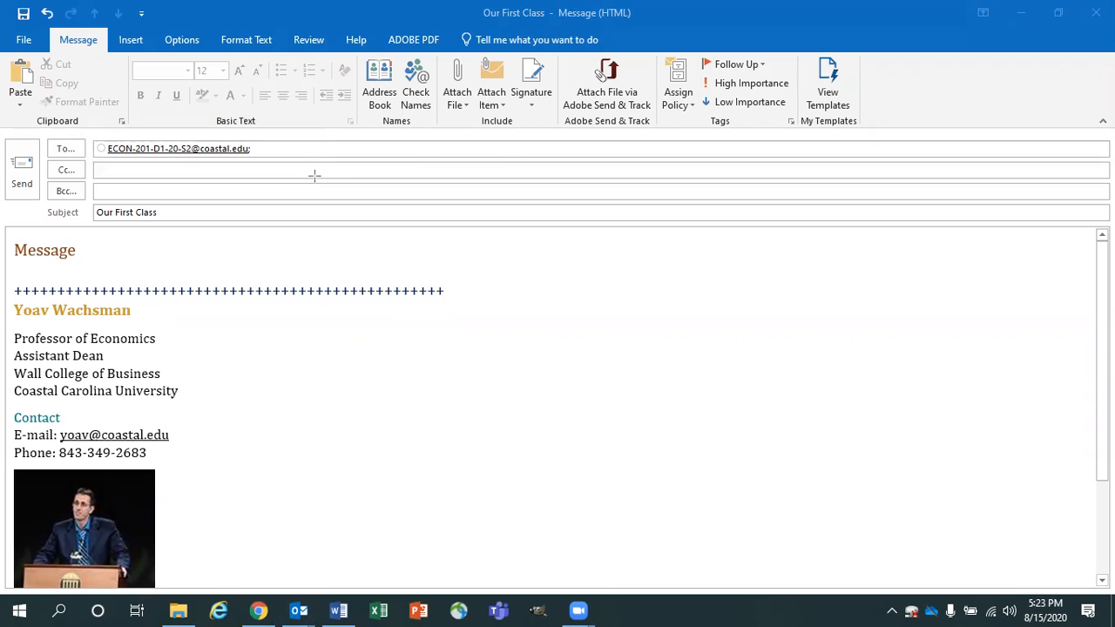